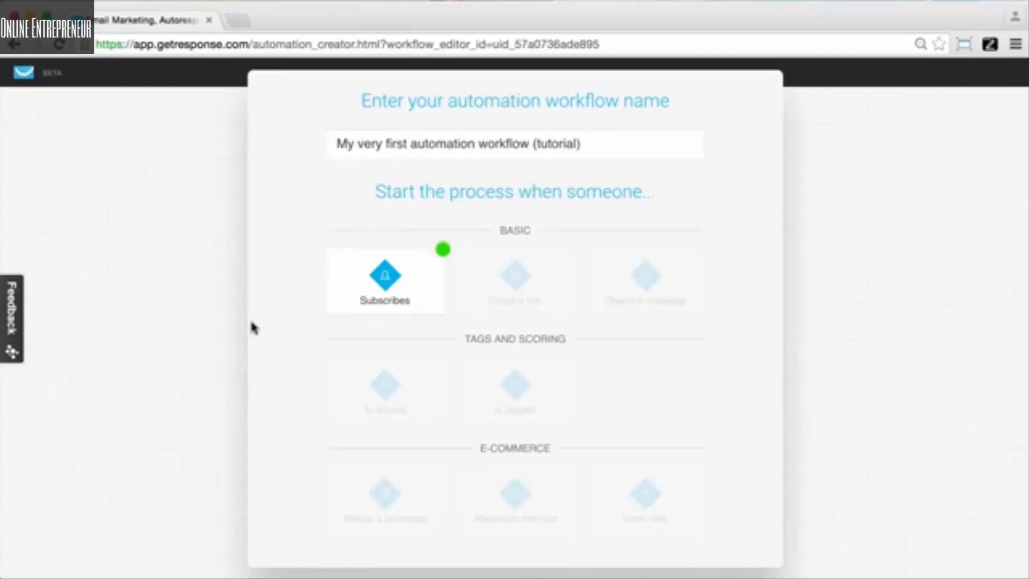
- Start the workflow from the Subscribes condition, add a Send message action below it and connect the two elements
click(379, 295)
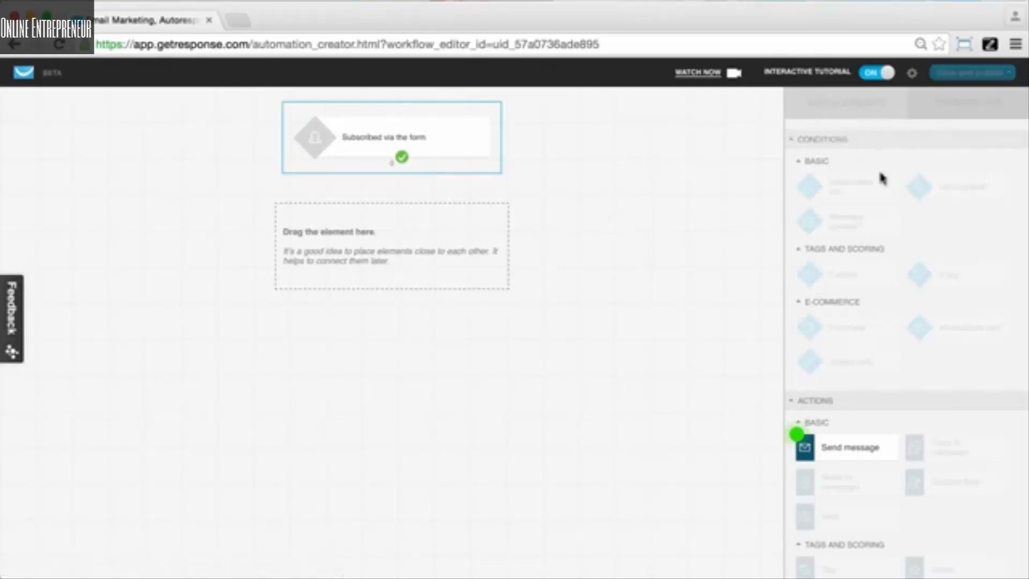
scroll(854, 407, down, 3)
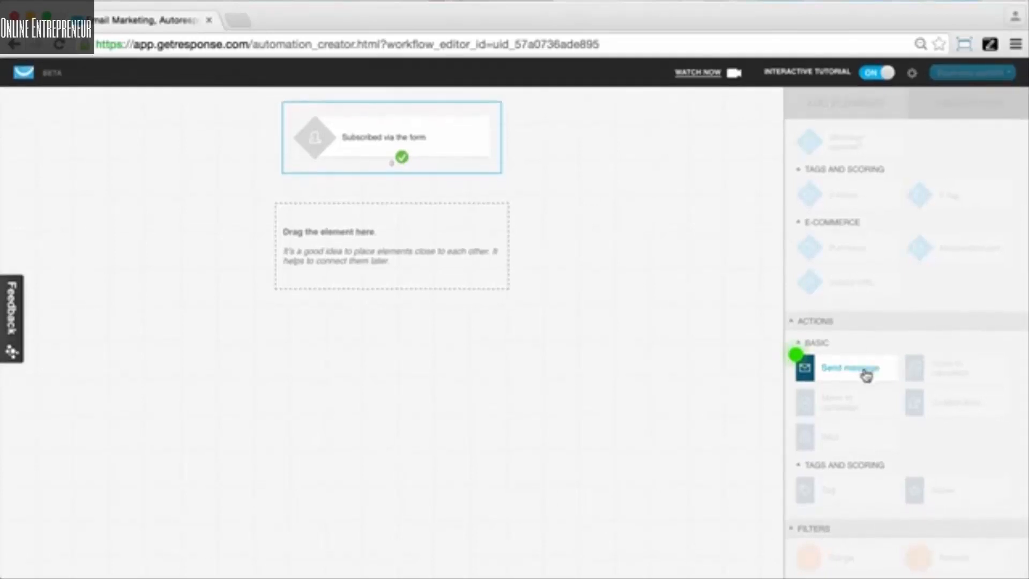
drag(867, 375, 386, 214)
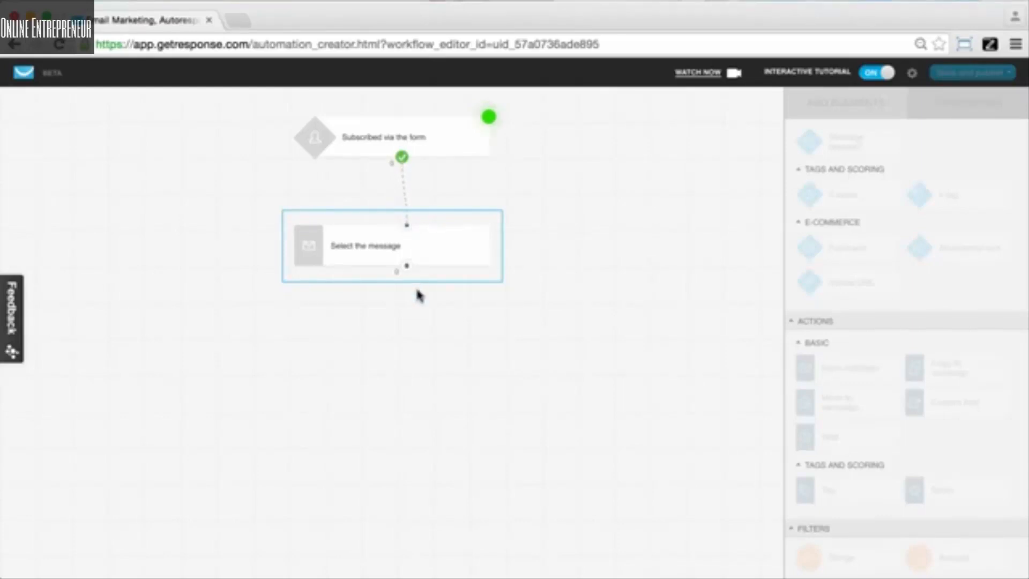
drag(407, 226, 402, 163)
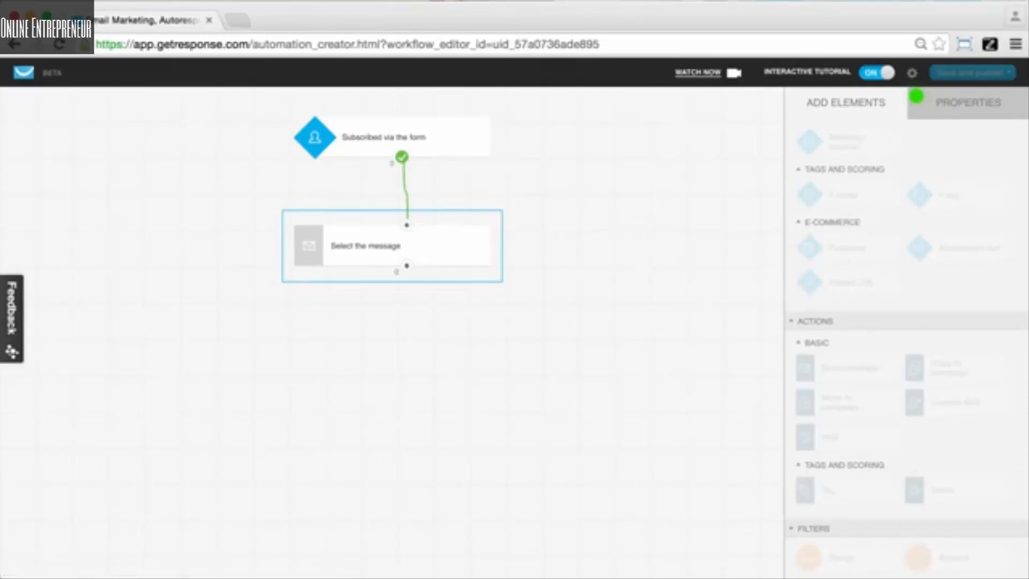
- Set the Send message action to use the automation message "Tutorial message"
click(978, 111)
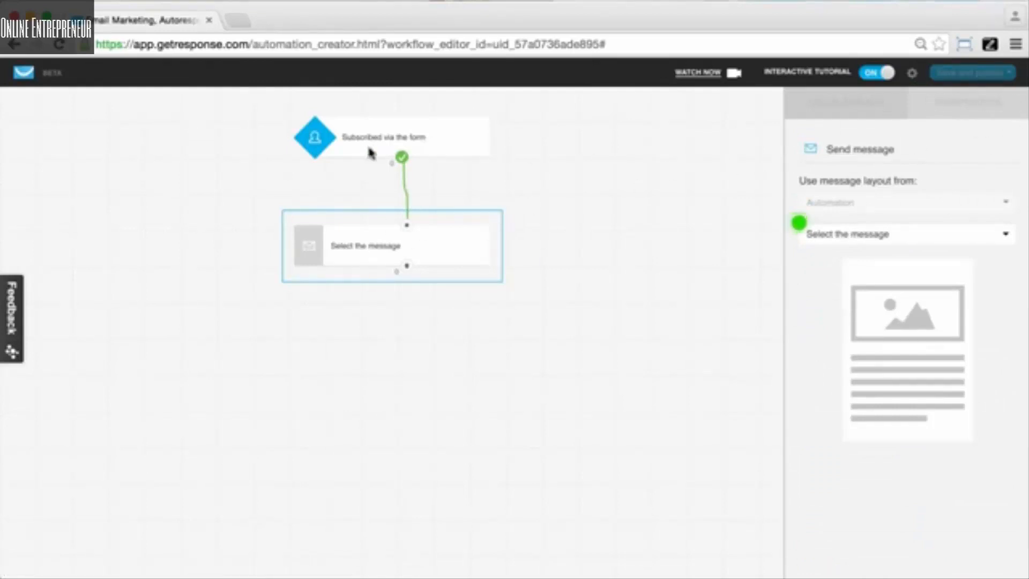
click(931, 239)
click(857, 274)
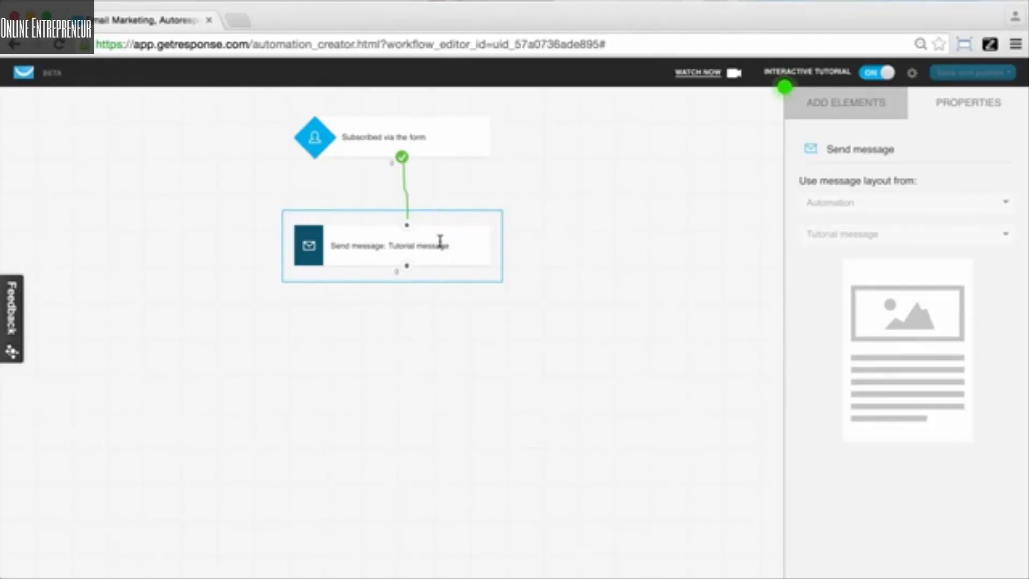
- Add a Message opened condition connected after the Send message action, and a Link clicked condition connected to its met branch
click(863, 115)
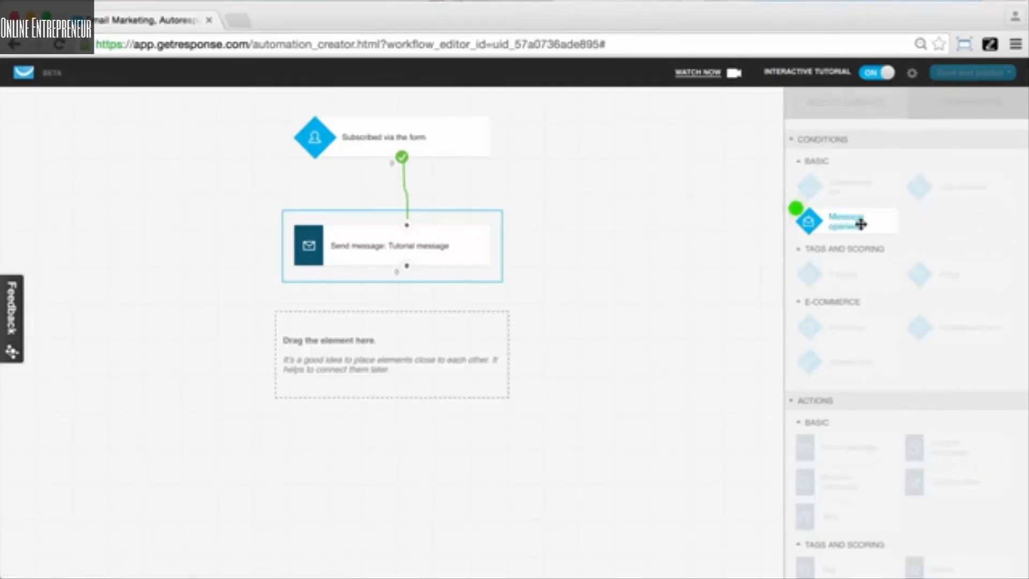
drag(861, 224, 414, 323)
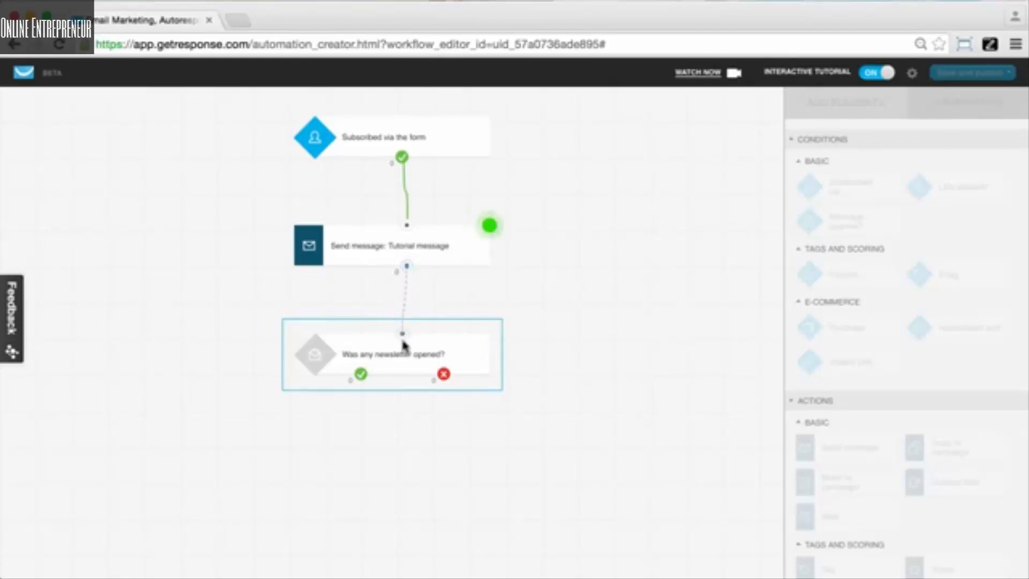
drag(403, 337, 410, 270)
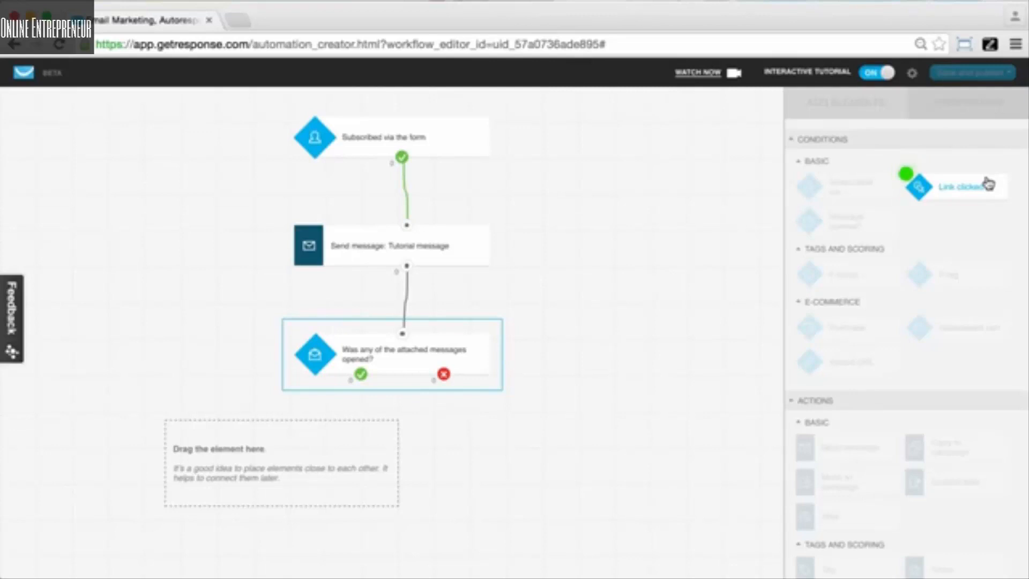
drag(988, 178, 281, 444)
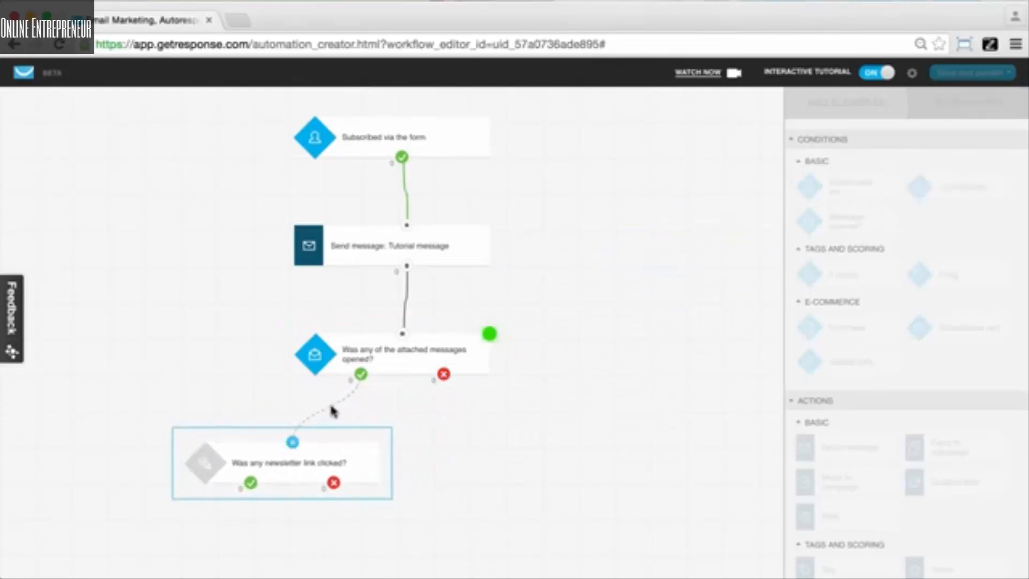
drag(306, 438, 363, 380)
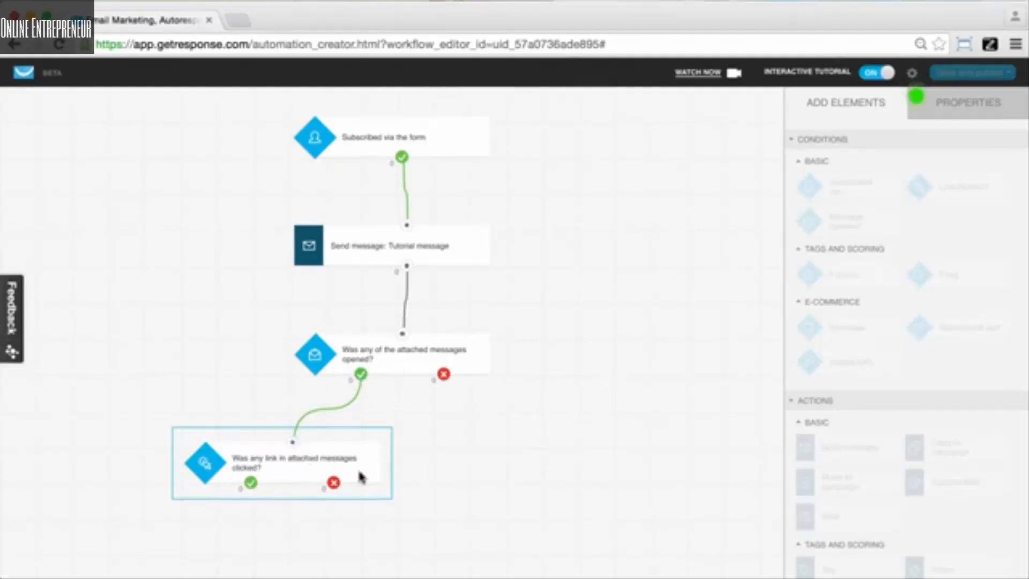
click(930, 108)
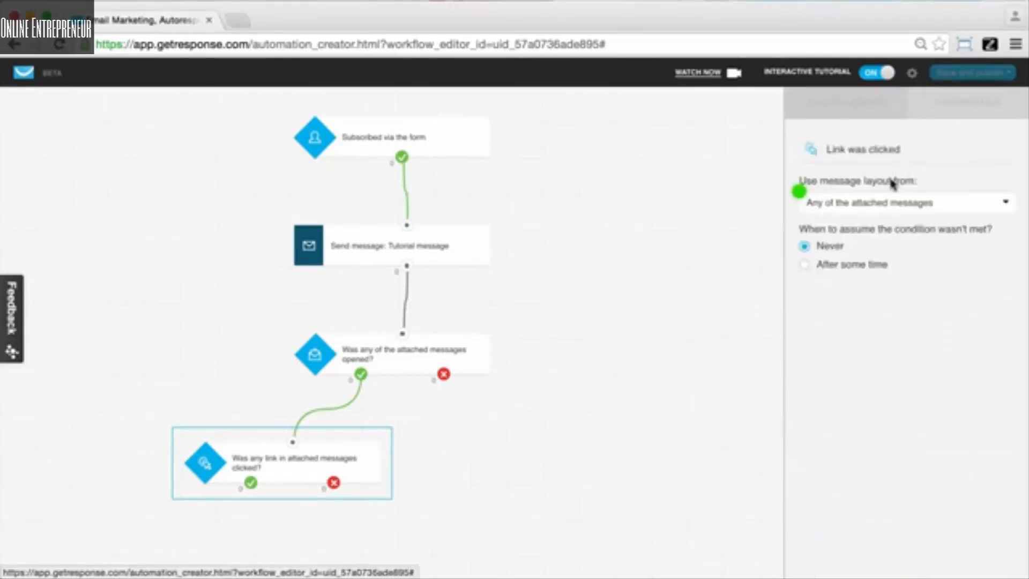
click(880, 205)
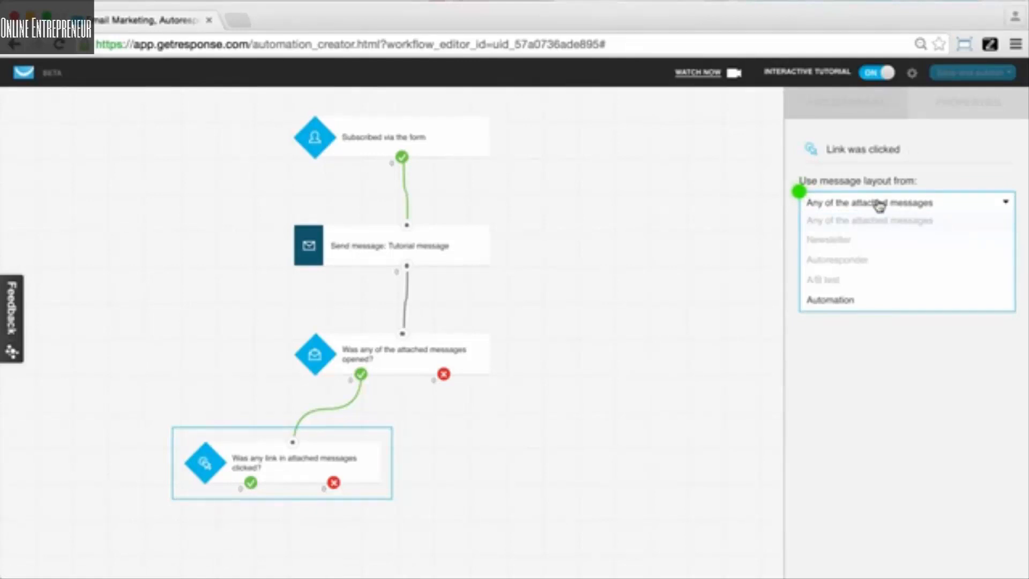
click(828, 301)
click(883, 242)
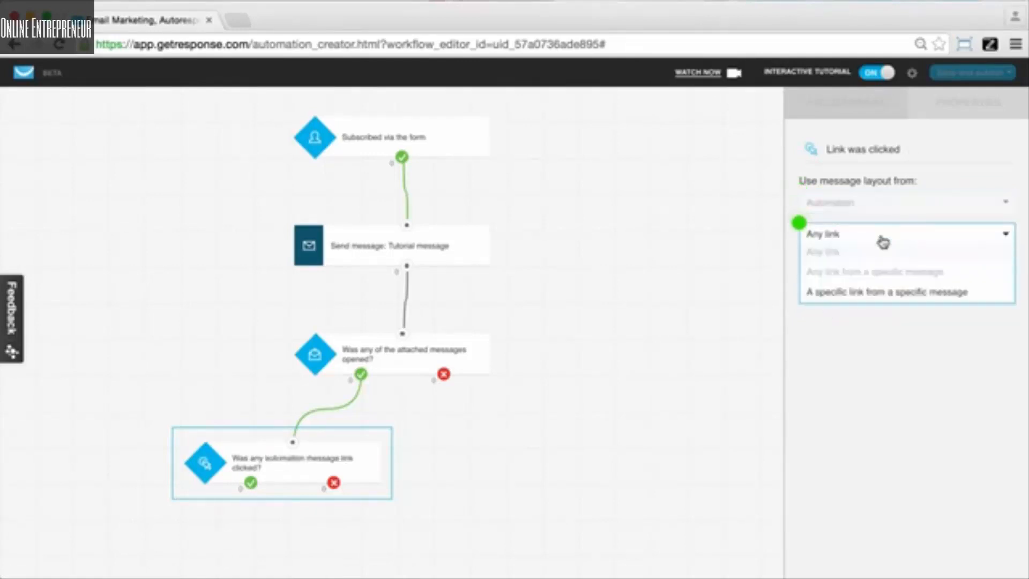
click(863, 292)
click(888, 288)
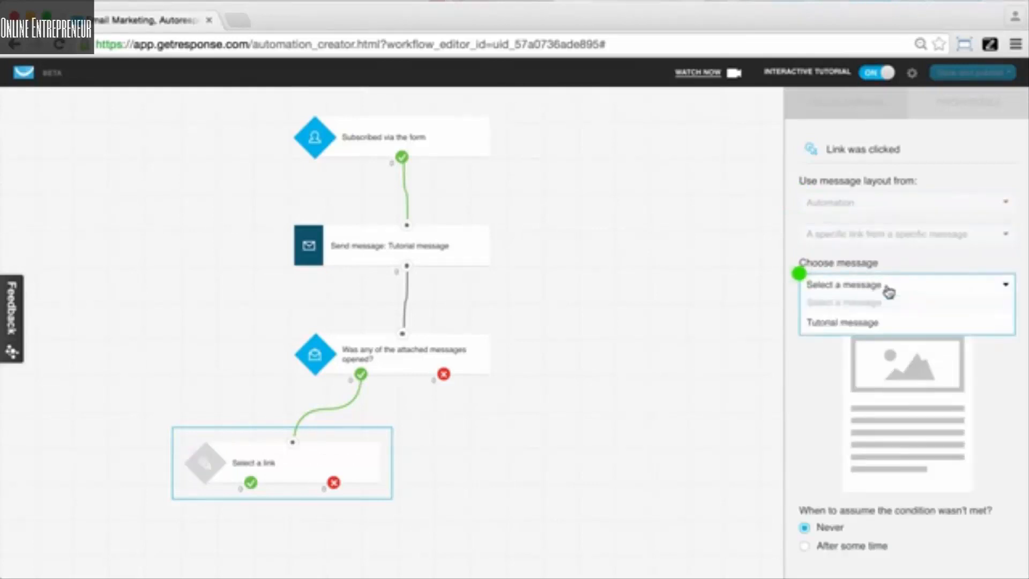
click(837, 322)
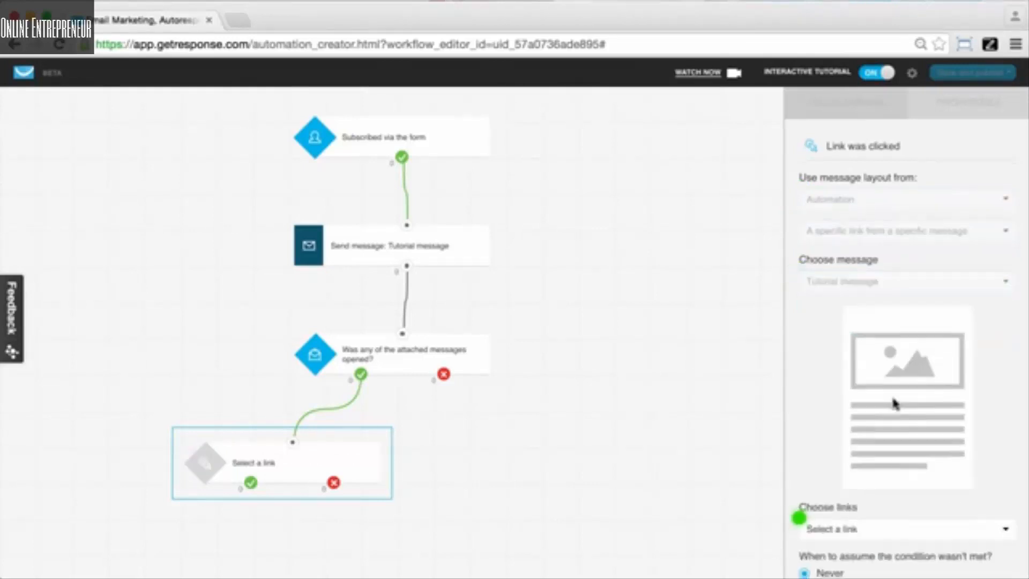
scroll(894, 403, down, 1)
click(872, 484)
click(857, 519)
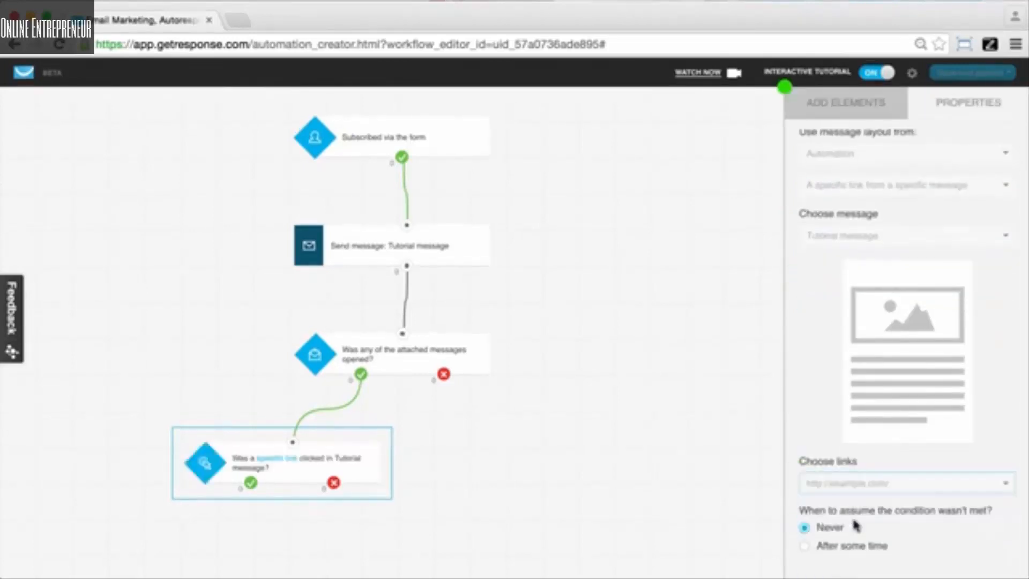
- Add a Tag action beside the Link clicked condition and connect it to the not-met branch of the Message opened condition
click(868, 118)
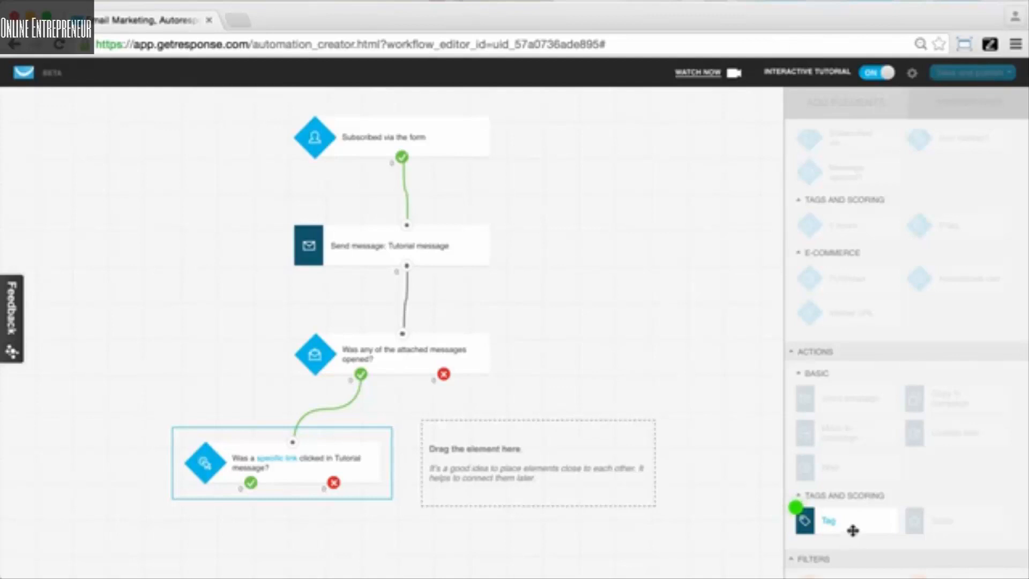
drag(855, 528, 529, 427)
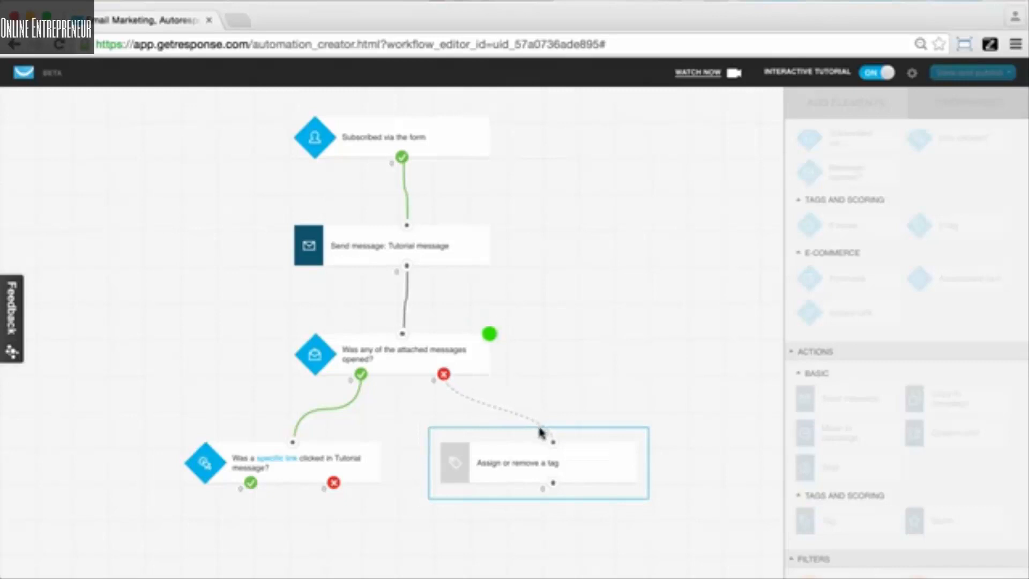
drag(553, 442, 445, 375)
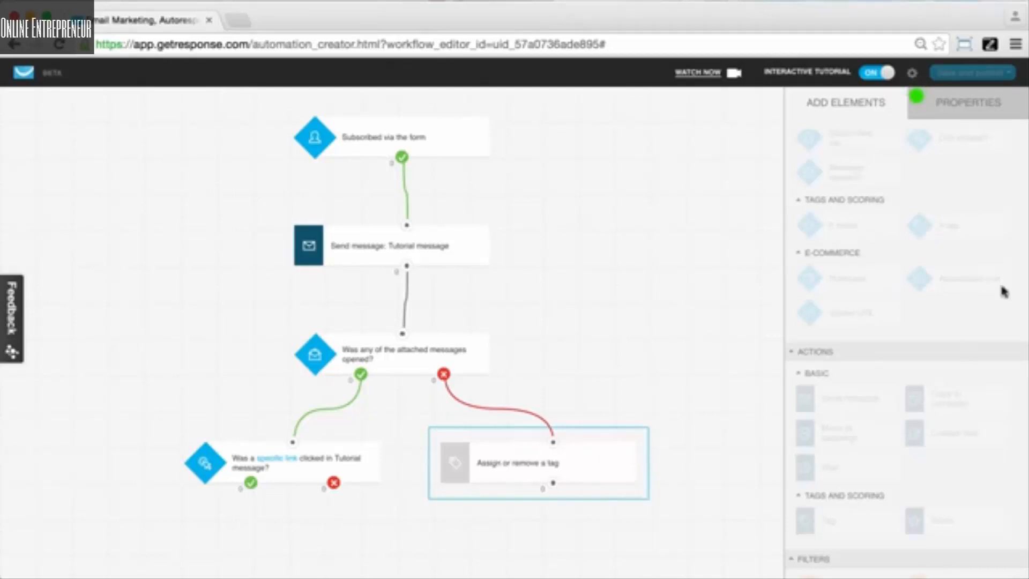
- Create a new tag named inactive_7 and assign it in the Tag action
click(965, 110)
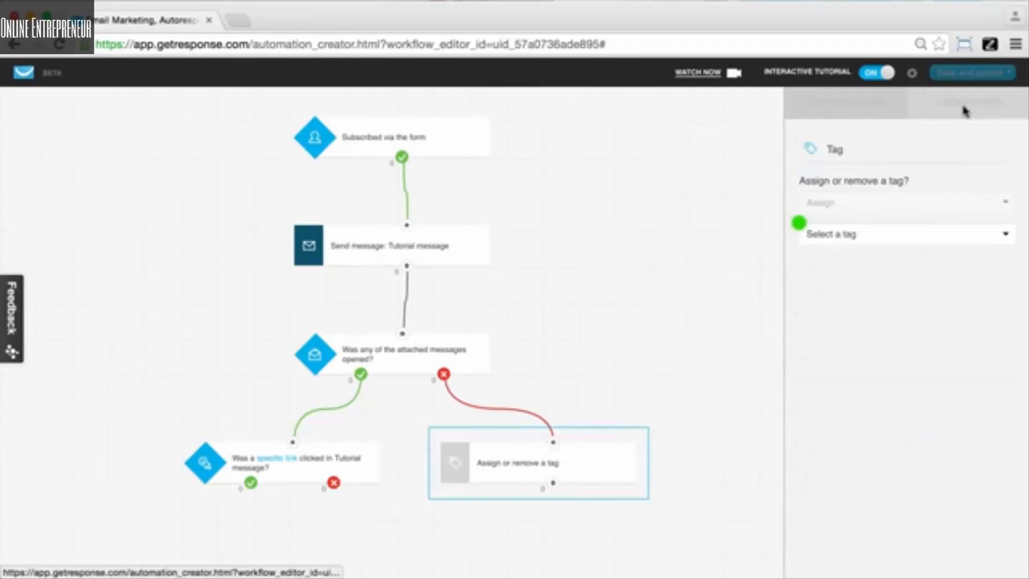
click(869, 233)
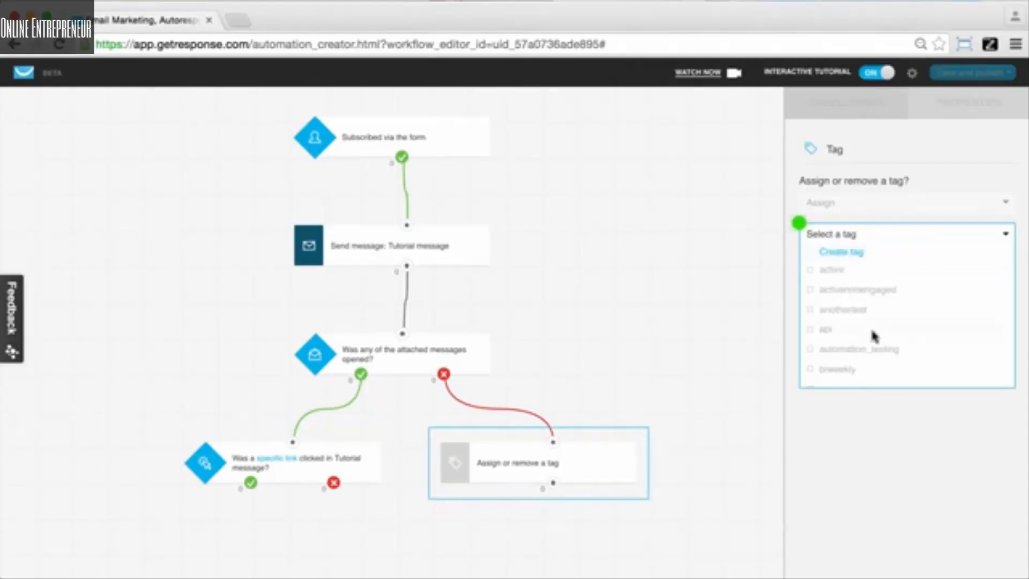
scroll(873, 335, down, 5)
scroll(873, 333, up, 5)
click(860, 256)
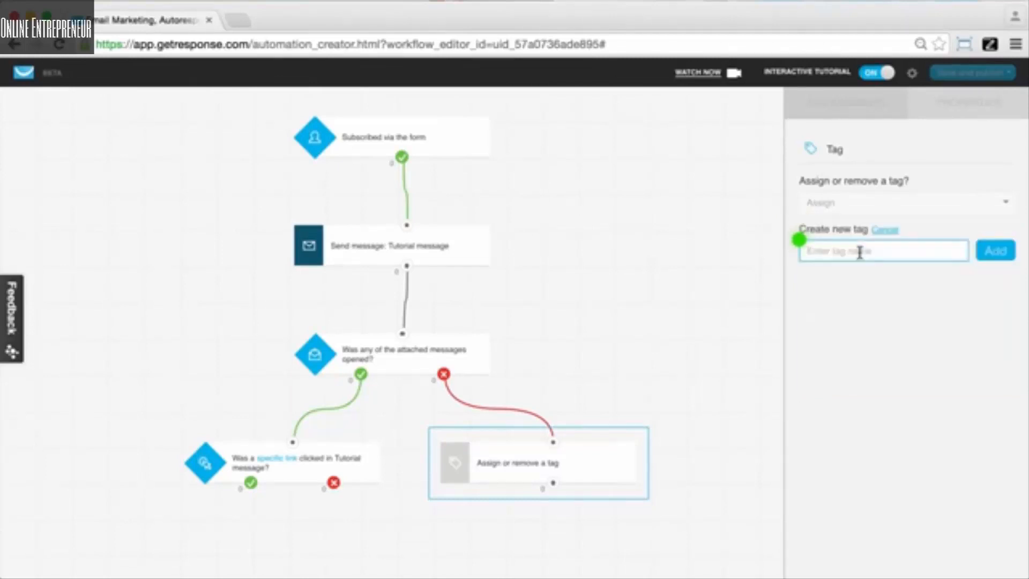
text(inactive_7)
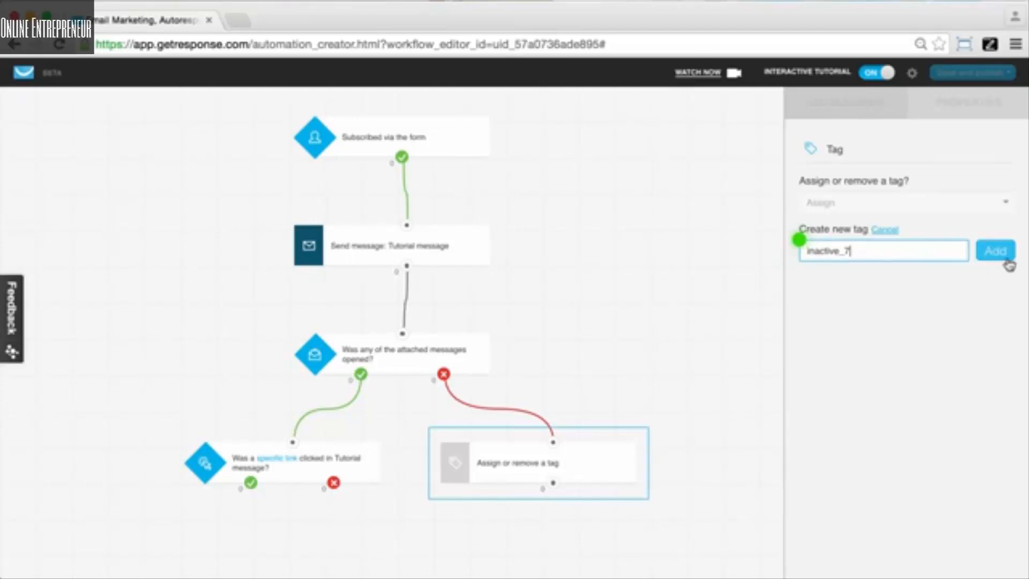
click(995, 250)
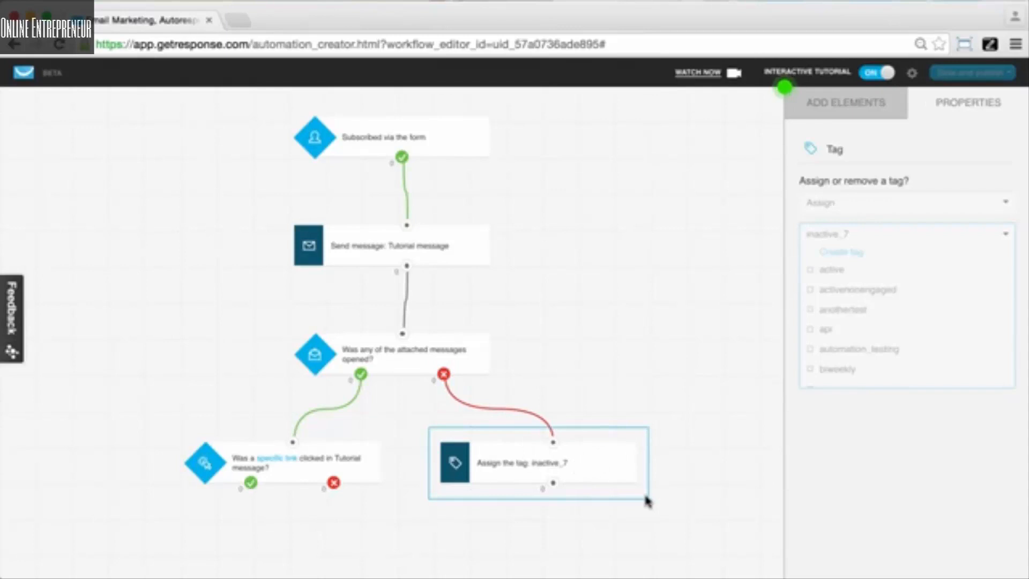
- Add a Score action below the Link clicked condition and connect it to that condition's met branch
click(846, 119)
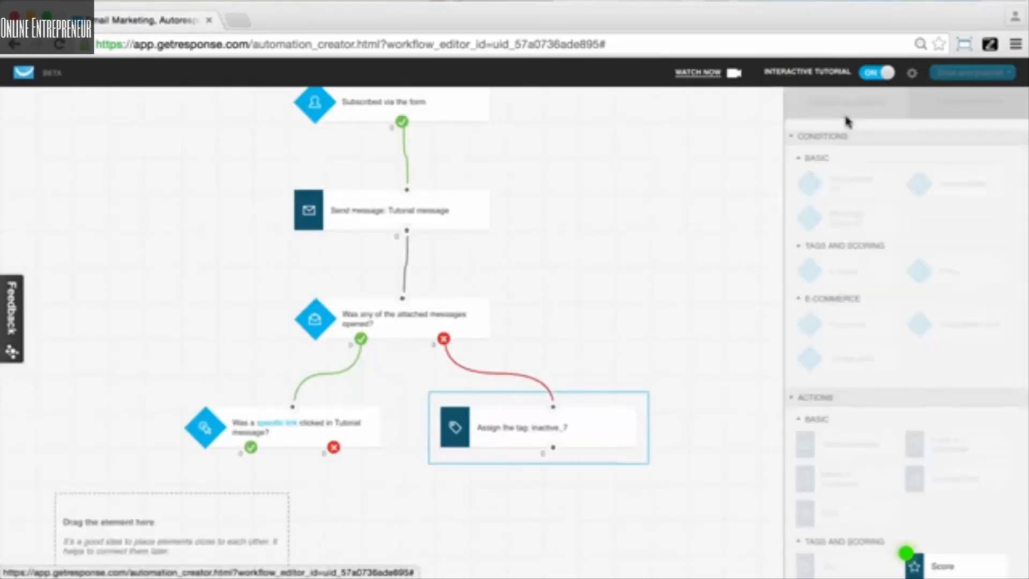
scroll(675, 316, down, 1)
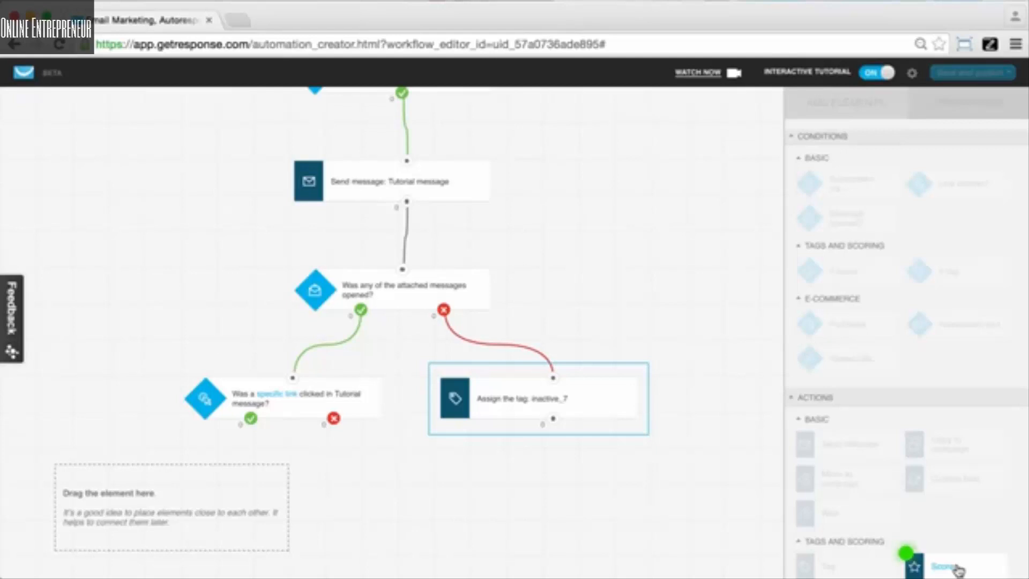
drag(958, 569, 252, 424)
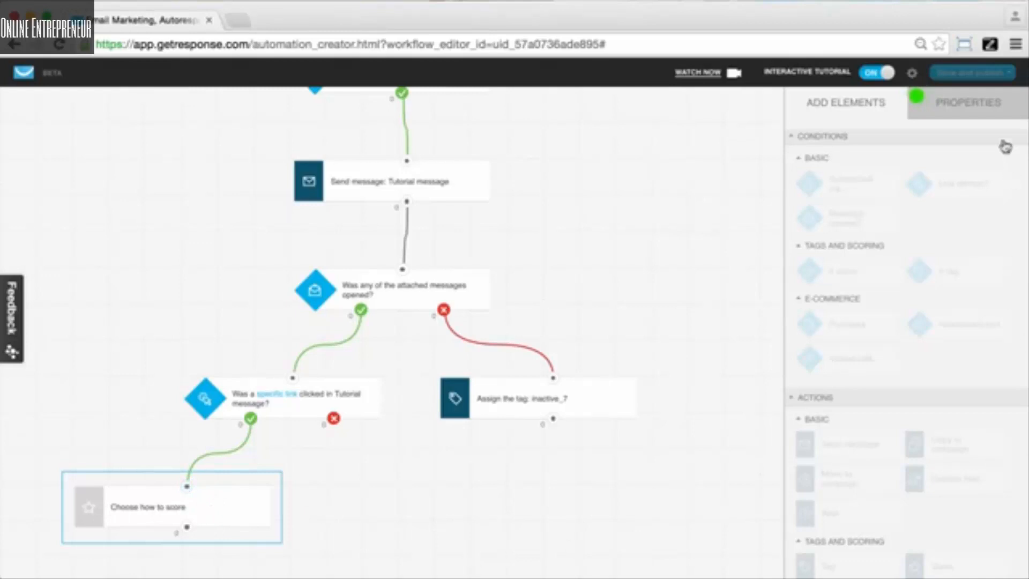
- Set the Score action to add 100 points to the subscriber
click(987, 117)
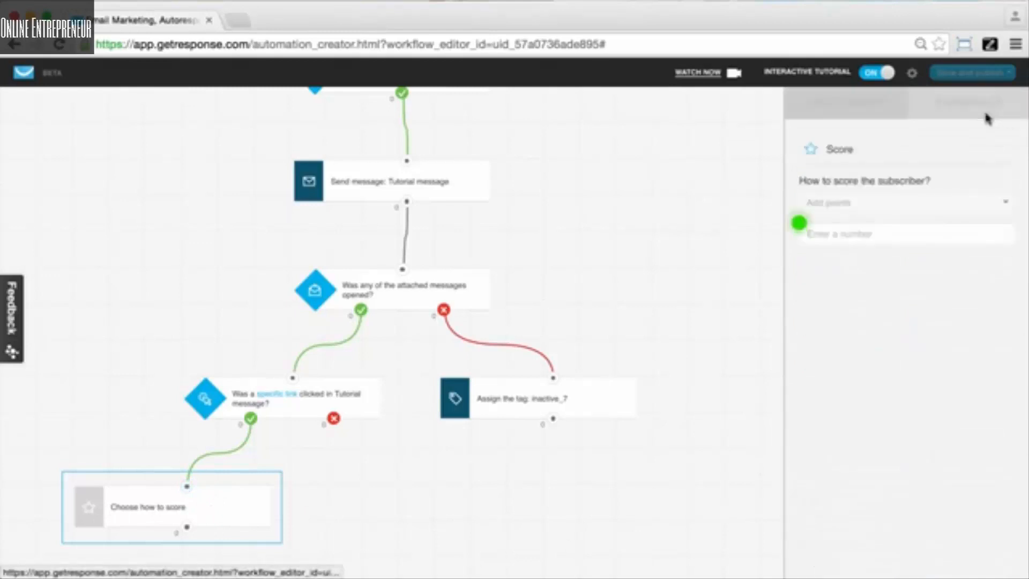
click(831, 230)
text(100)
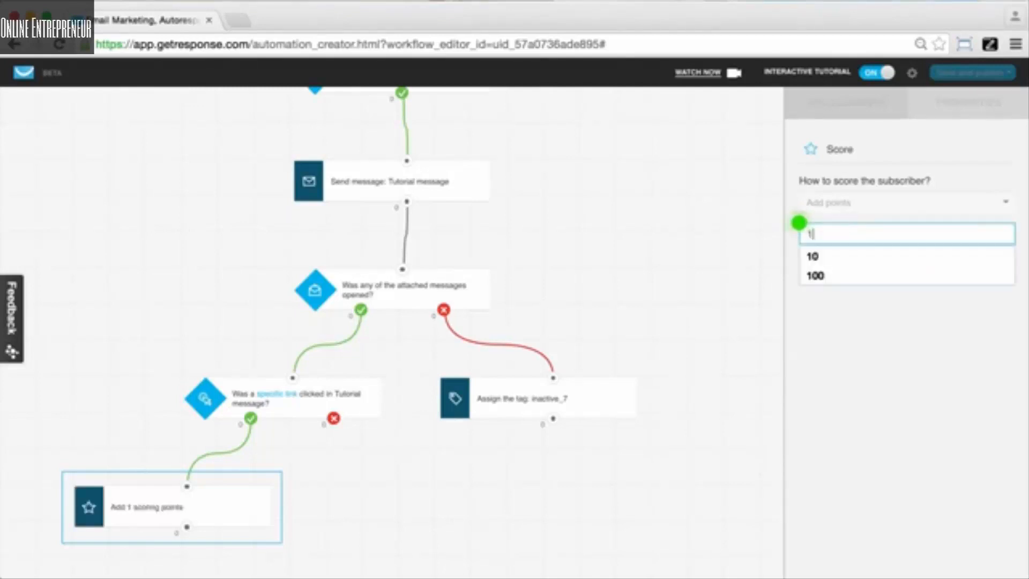
click(876, 465)
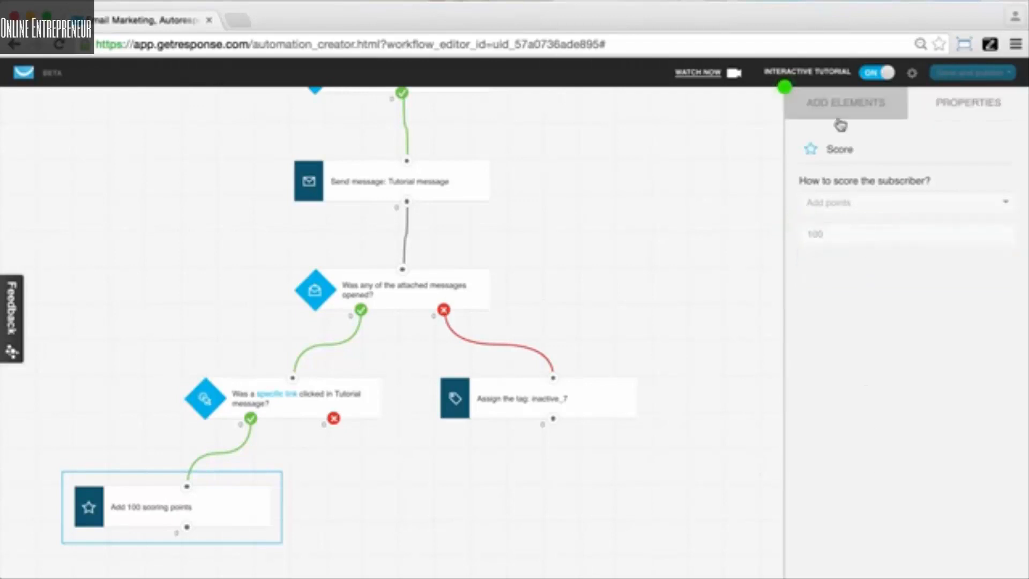
- Add a second Tag action beside the Score action and connect it to the Link clicked condition's not-met branch
click(836, 101)
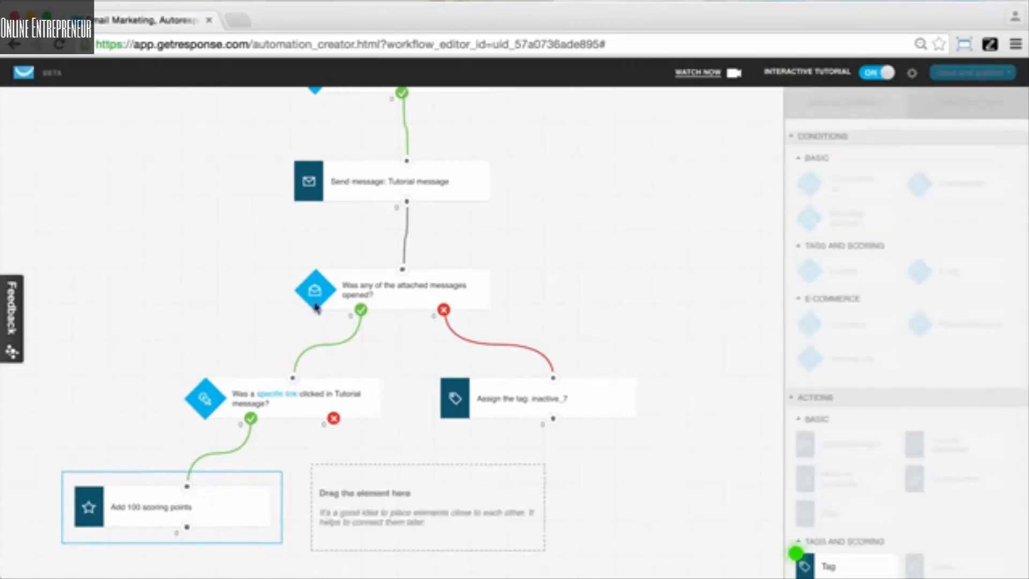
scroll(912, 491, down, 3)
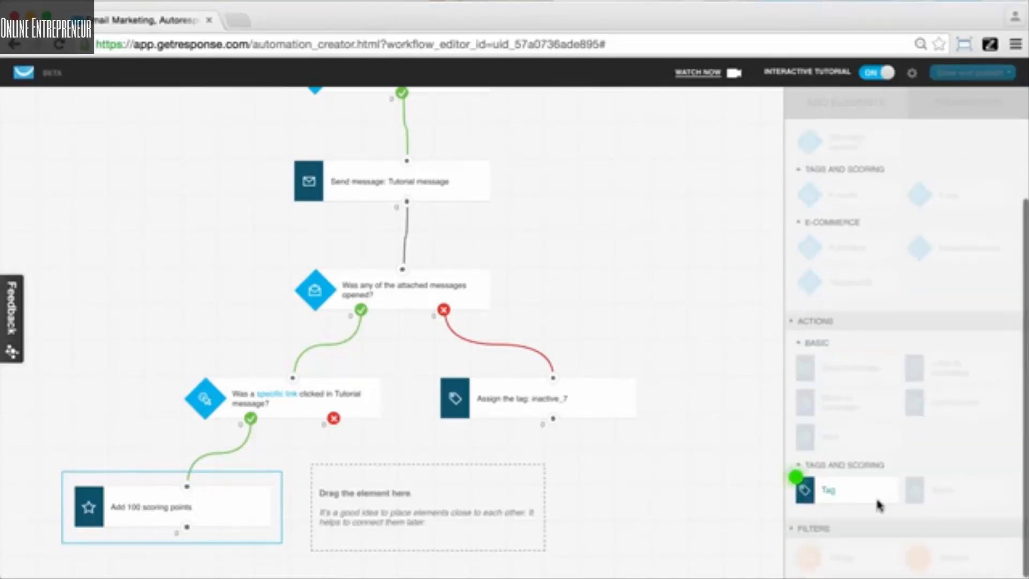
drag(884, 492, 416, 477)
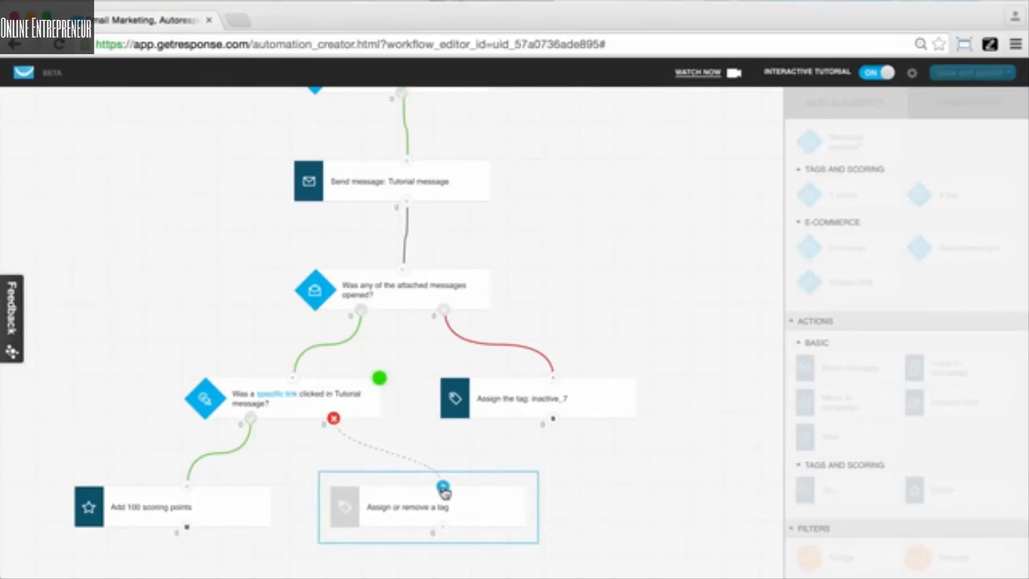
drag(443, 489, 334, 423)
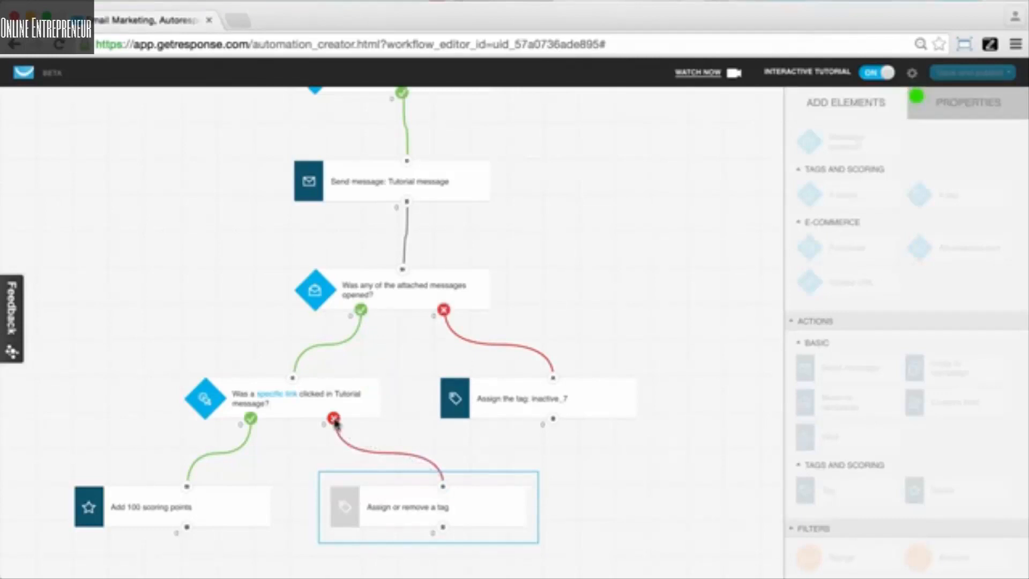
- Assign the existing not_engaged tag in the Tag action on the Link clicked condition's not-met branch
click(968, 110)
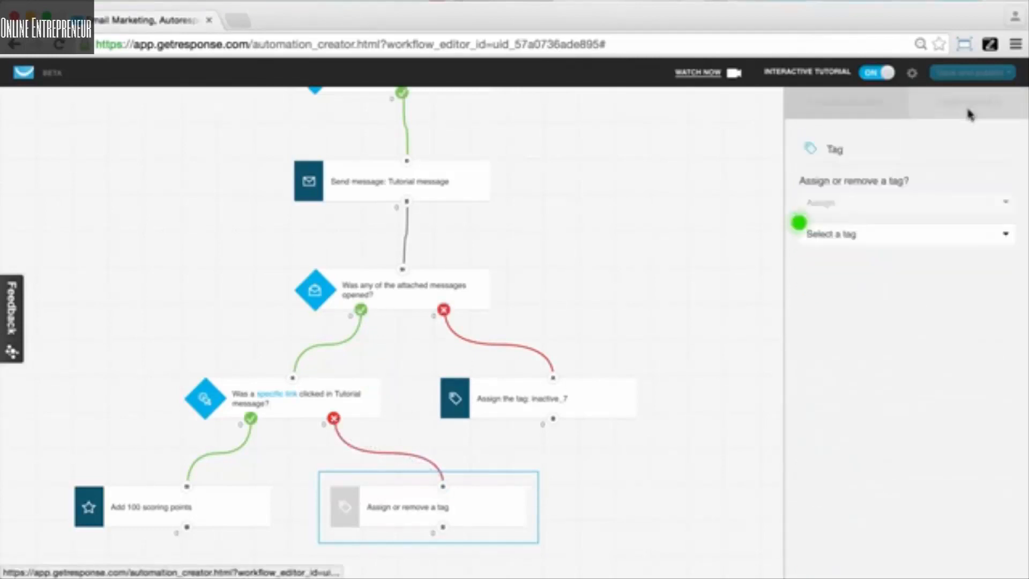
click(884, 236)
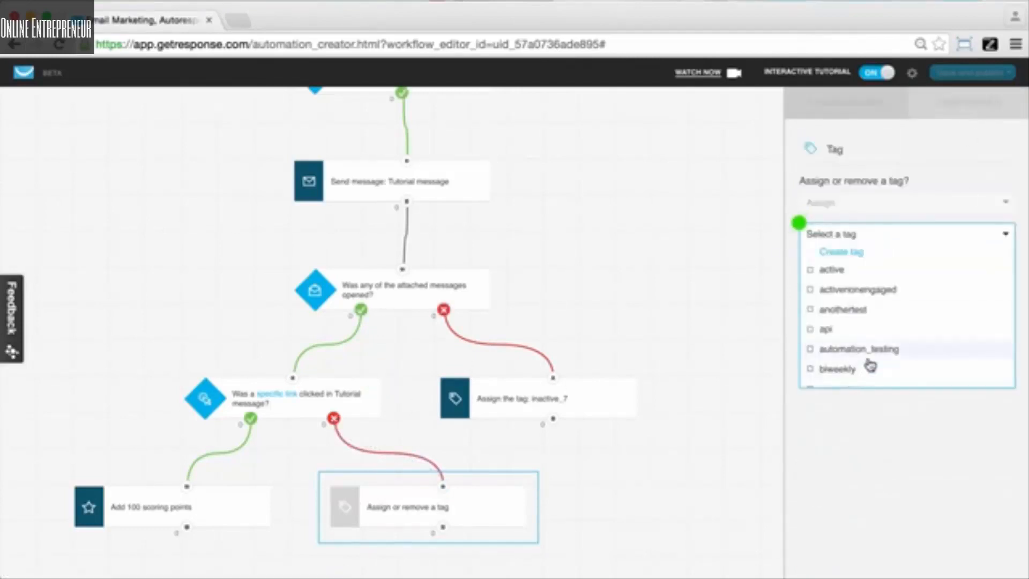
scroll(869, 370, down, 5)
scroll(868, 363, down, 5)
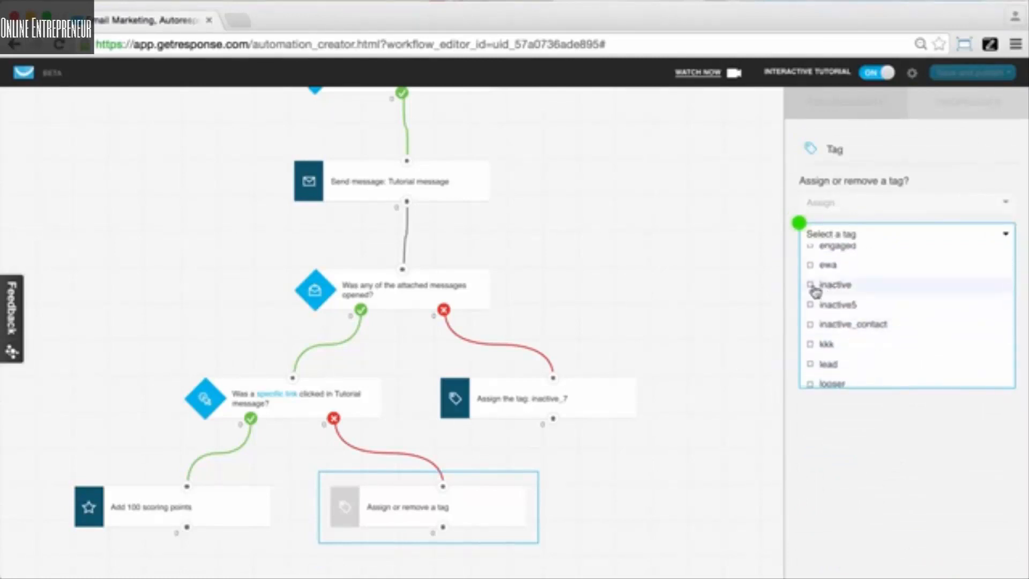
scroll(900, 327, down, 4)
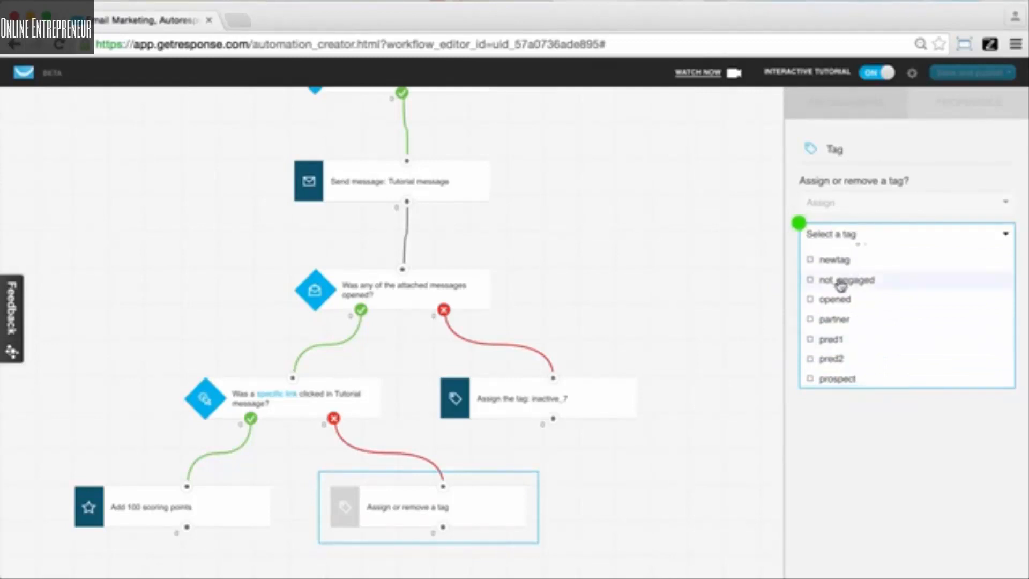
click(840, 284)
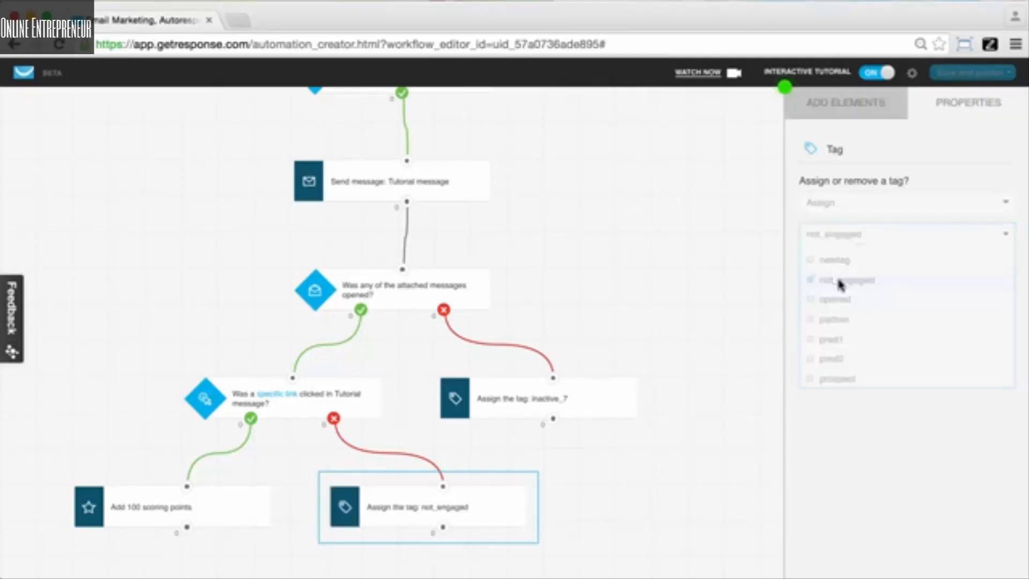
- Add a Wait action below the Add 100 scoring points action and connect the two
click(832, 118)
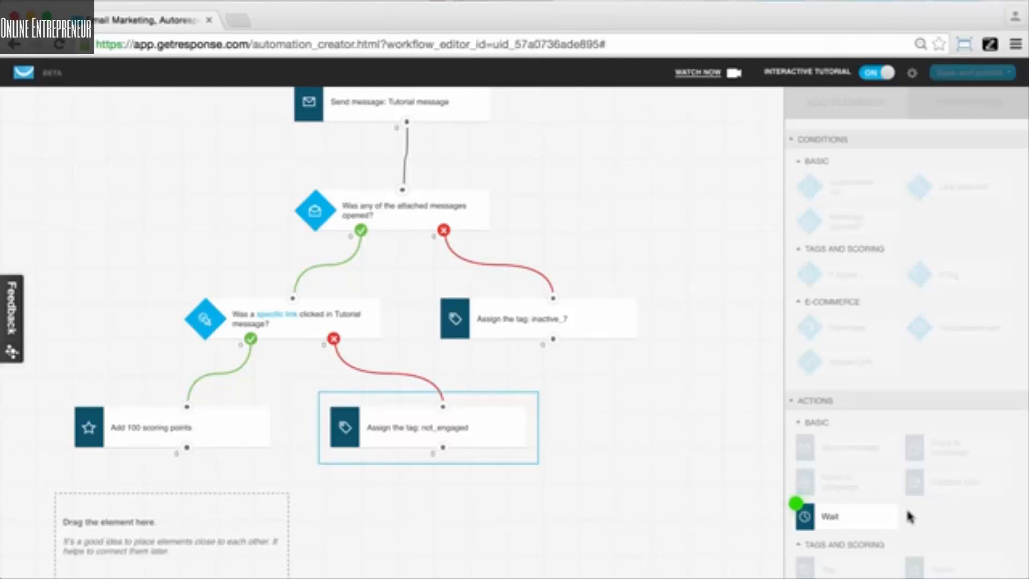
drag(854, 515, 181, 519)
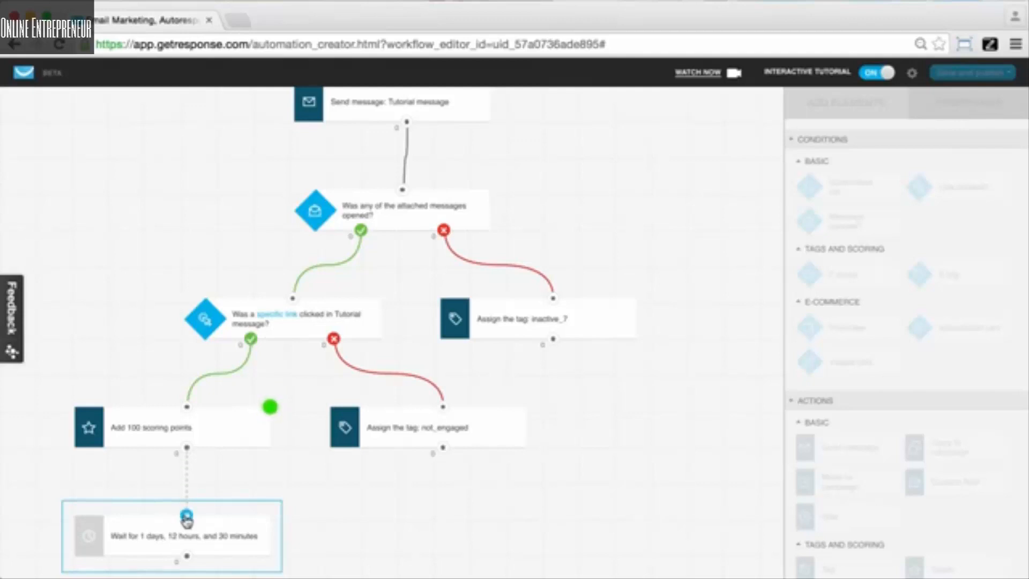
drag(186, 519, 191, 451)
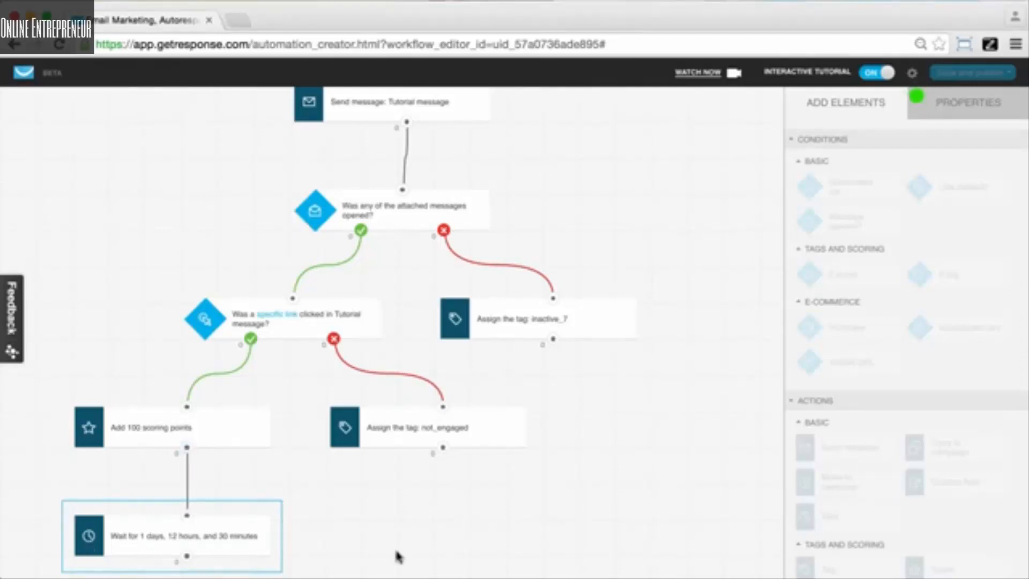
- Set the Wait action's delay to 2 days, 0 hours and 0 minutes
click(959, 103)
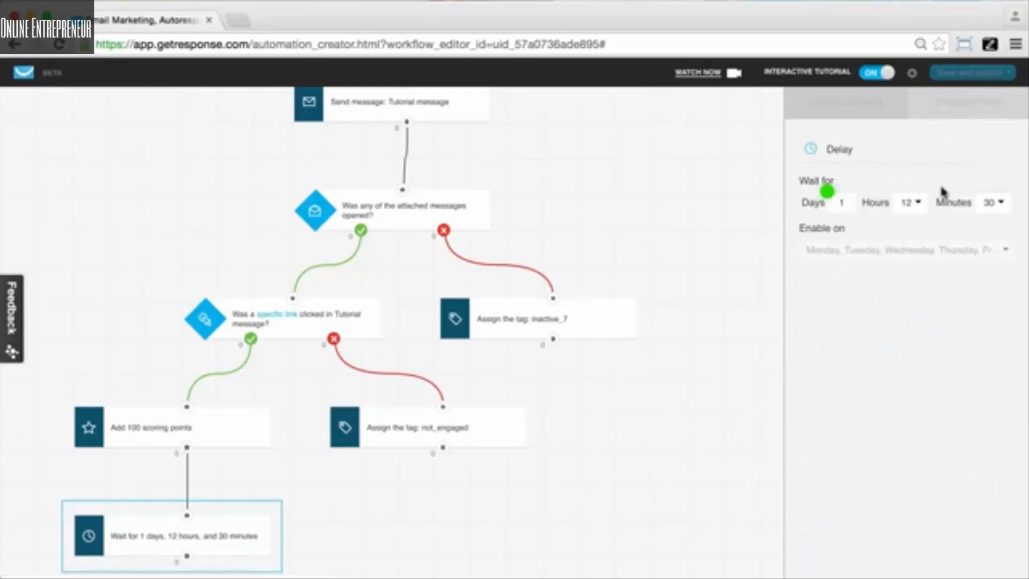
click(839, 202)
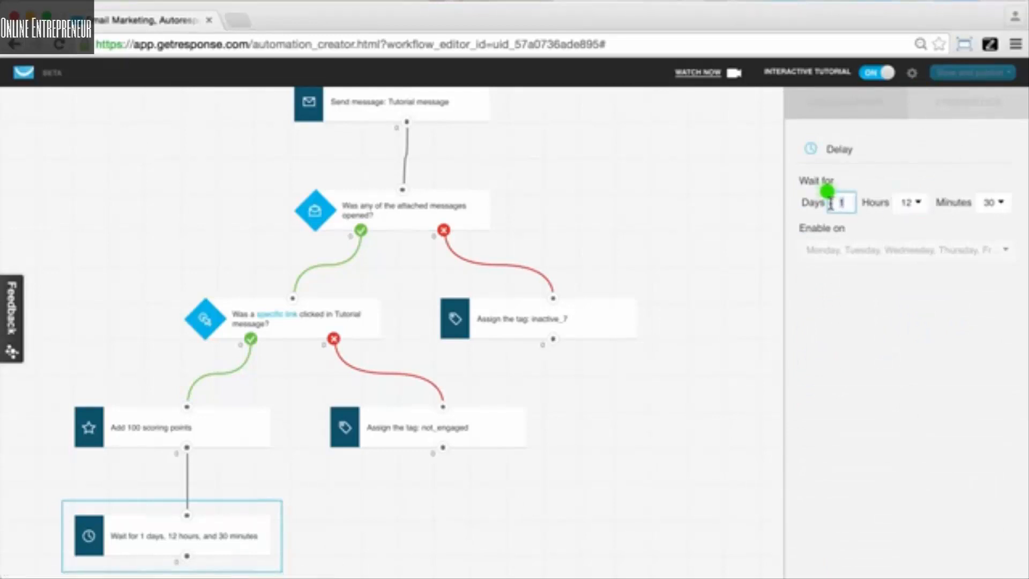
key(BackSpace)
text(2)
click(923, 205)
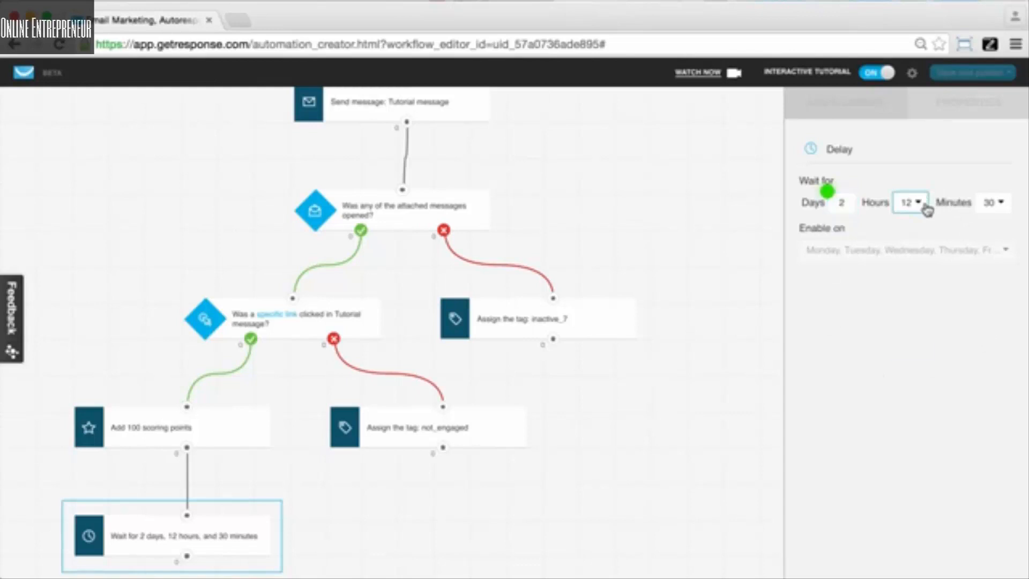
click(909, 221)
click(1001, 203)
click(993, 221)
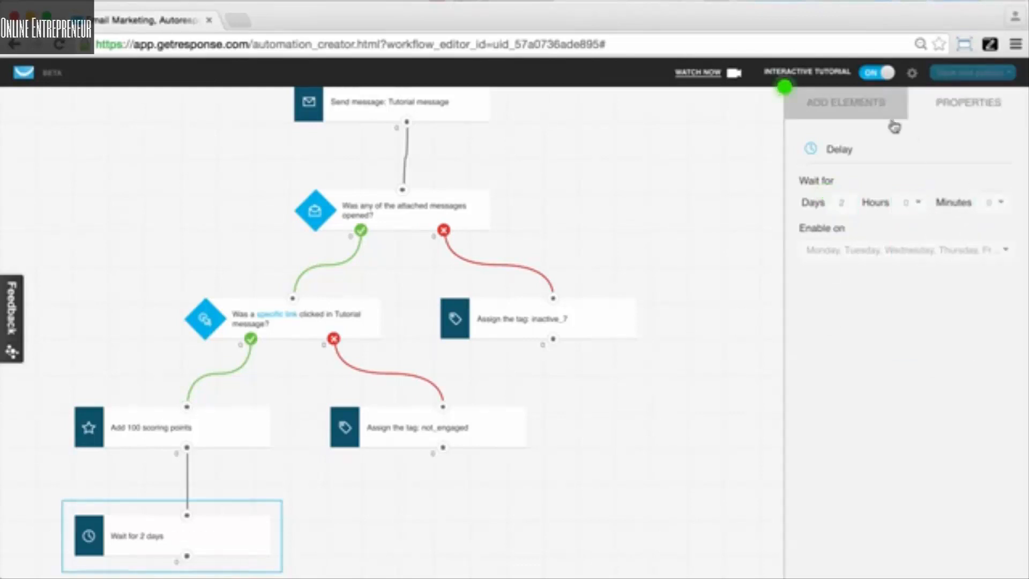
- Add a Send message action below the 2-day Wait action and connect it to that action
click(864, 114)
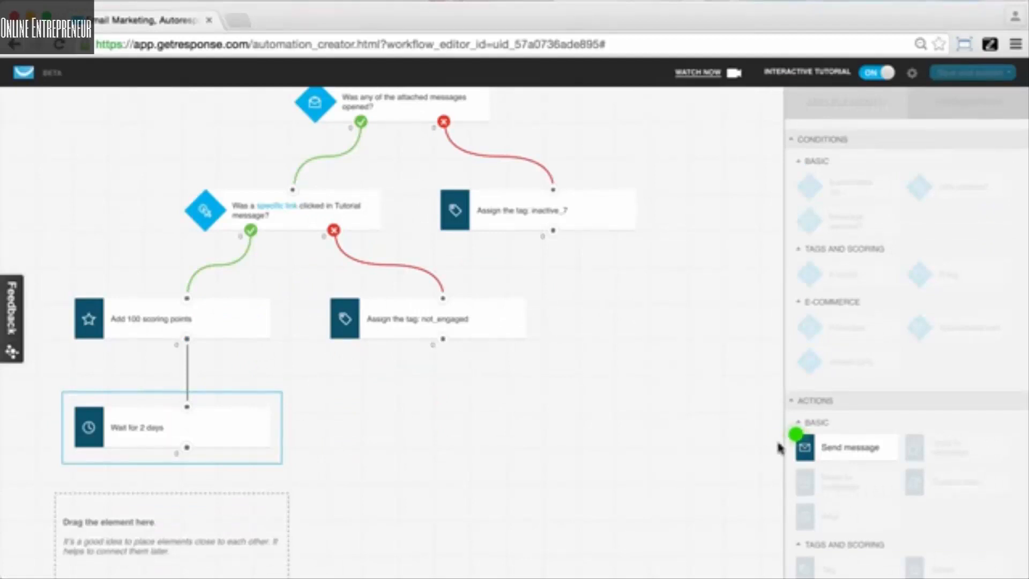
drag(807, 448, 187, 450)
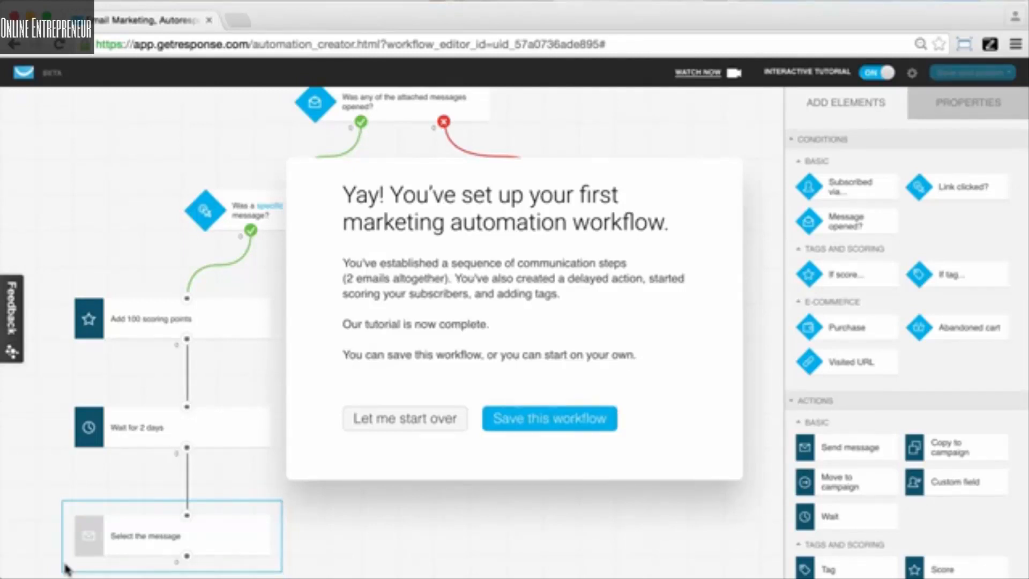
scroll(828, 448, down, 1)
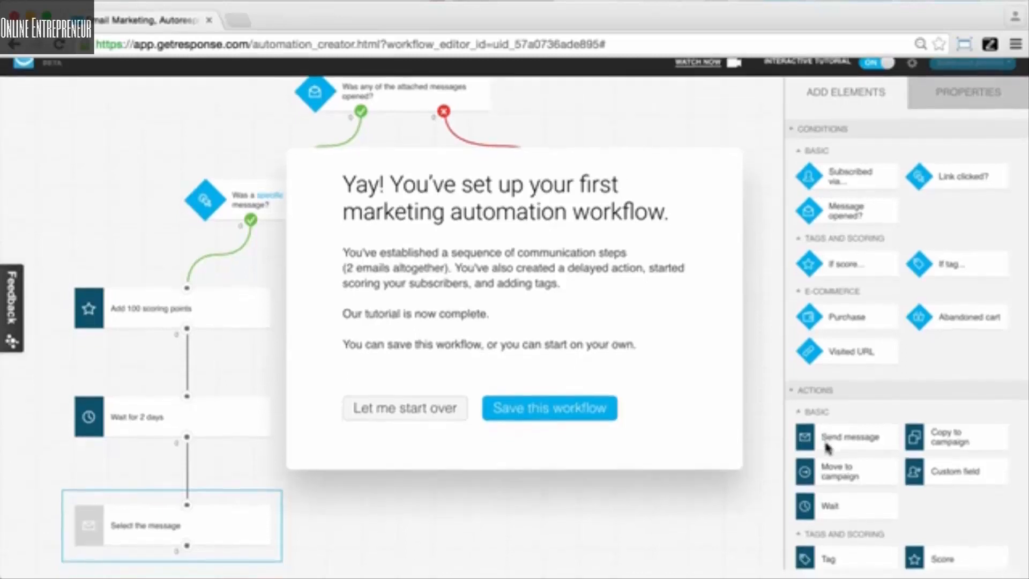